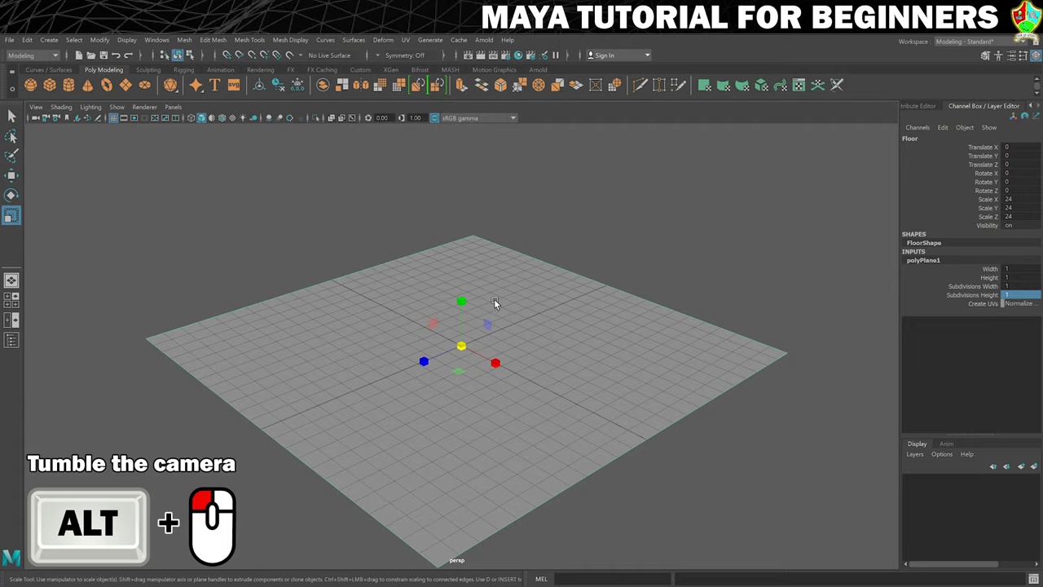
# Tumble the perspective camera with Alt+left-drag so the floor plane is seen from a new angle.
pyautogui.moveTo(488, 296)
pyautogui.keyDown('alt'); pyautogui.mouseDown()
pyautogui.moveTo(505, 294)
pyautogui.moveTo(478, 282)
pyautogui.moveTo(464, 308)
pyautogui.moveTo(508, 298)
pyautogui.moveTo(467, 290)
pyautogui.moveTo(475, 314)
pyautogui.moveTo(503, 287)
pyautogui.moveTo(451, 297)
pyautogui.moveTo(476, 323)
pyautogui.moveTo(532, 303)
pyautogui.moveTo(503, 290)
pyautogui.moveTo(443, 301)
pyautogui.moveTo(449, 314)
pyautogui.moveTo(507, 318)
pyautogui.moveTo(545, 288)
pyautogui.moveTo(509, 280)
pyautogui.moveTo(398, 296)
pyautogui.moveTo(583, 308)
pyautogui.moveTo(492, 319)
pyautogui.moveTo(459, 290)
pyautogui.moveTo(510, 284)
pyautogui.moveTo(504, 305)
pyautogui.moveTo(465, 282)
pyautogui.moveTo(538, 286)
pyautogui.moveTo(591, 316)
pyautogui.moveTo(501, 326)
pyautogui.moveTo(490, 292)
pyautogui.mouseUp(); pyautogui.keyUp('alt')
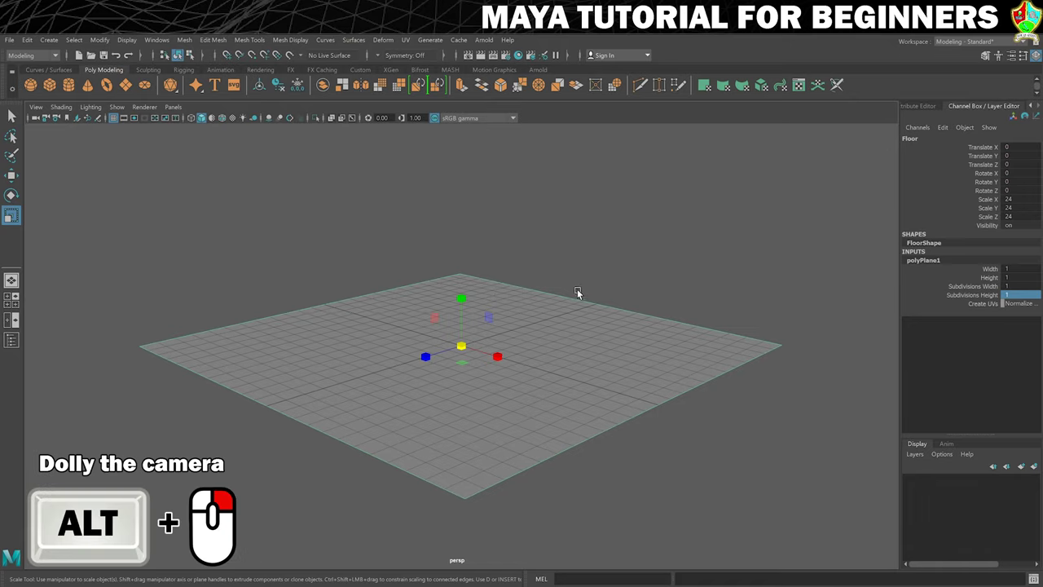
# Dolly out and back in, track the floor right of centre, then tumble to look down on it.
pyautogui.keyDown('alt'); pyautogui.moveTo(592, 288); pyautogui.dragTo(289, 373, button='right'); pyautogui.keyUp('alt')
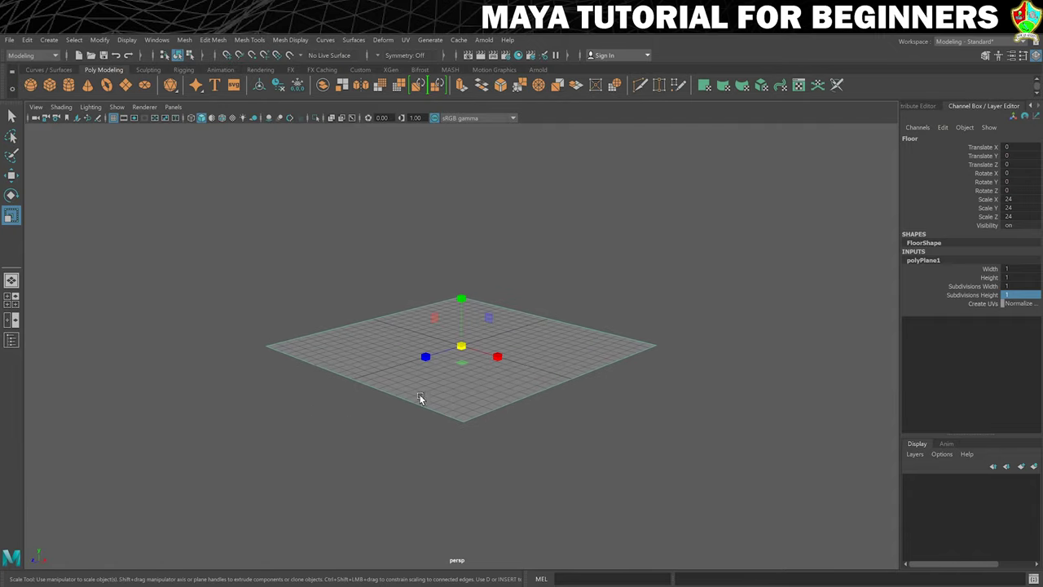
pyautogui.keyDown('alt'); pyautogui.moveTo(549, 335); pyautogui.dragTo(575, 278, button='middle'); pyautogui.keyUp('alt')
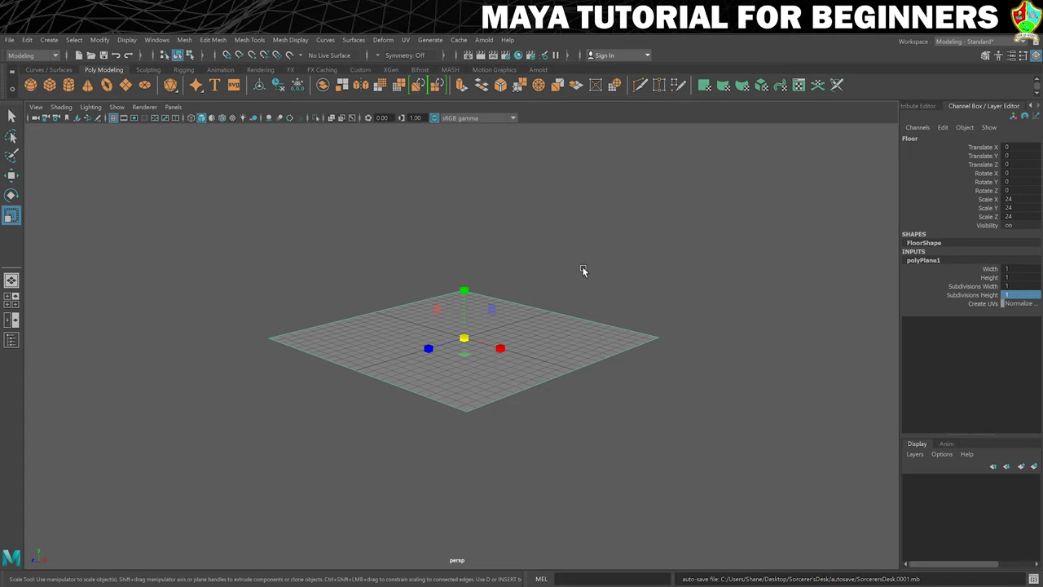
pyautogui.keyDown('alt'); pyautogui.moveTo(554, 268); pyautogui.dragTo(496, 294); pyautogui.keyUp('alt')
pyautogui.moveTo(495, 293)
pyautogui.keyDown('alt'); pyautogui.mouseDown(button='middle')
pyautogui.moveTo(526, 307)
pyautogui.moveTo(391, 260)
pyautogui.moveTo(494, 289)
pyautogui.mouseUp(button='middle'); pyautogui.keyUp('alt')
pyautogui.keyDown('alt'); pyautogui.moveTo(494, 289); pyautogui.dragTo(540, 334, button='right'); pyautogui.keyUp('alt')
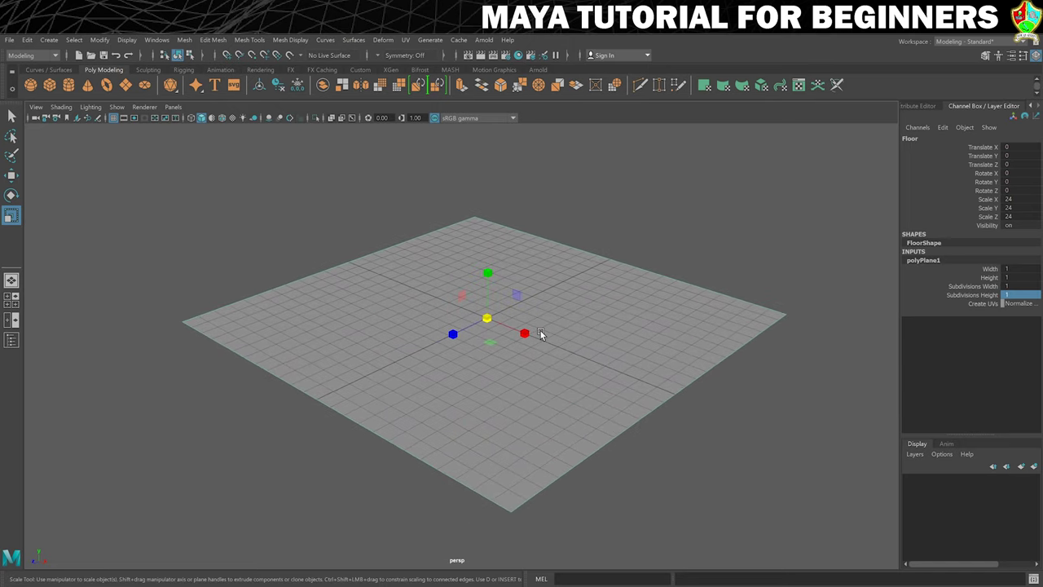
# Zoom in and out on the floor with the mouse wheel, finishing zoomed out until it vanishes.
pyautogui.scroll(-4, 549, 296)
pyautogui.scroll(4, 546, 299)
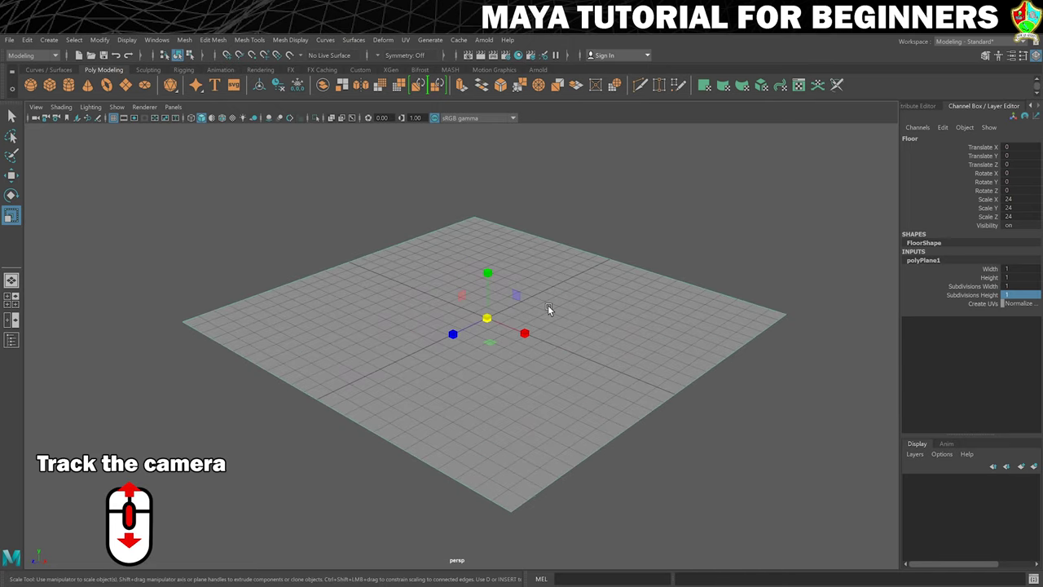
pyautogui.scroll(-4, 548, 308)
pyautogui.scroll(2, 541, 302)
pyautogui.scroll(-2, 534, 295)
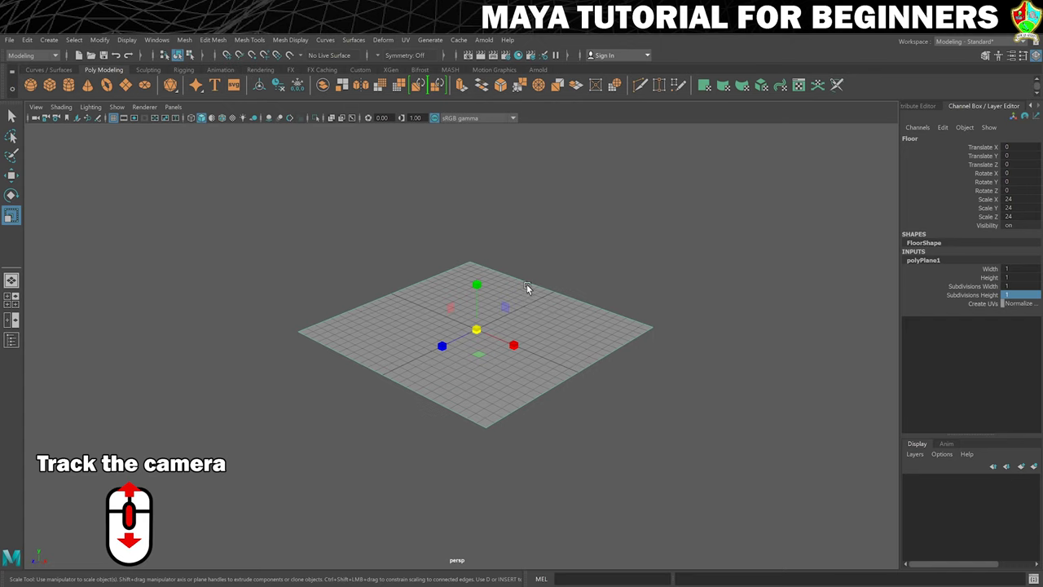
pyautogui.scroll(3, 524, 293)
pyautogui.scroll(-2, 524, 296)
pyautogui.scroll(3, 523, 294)
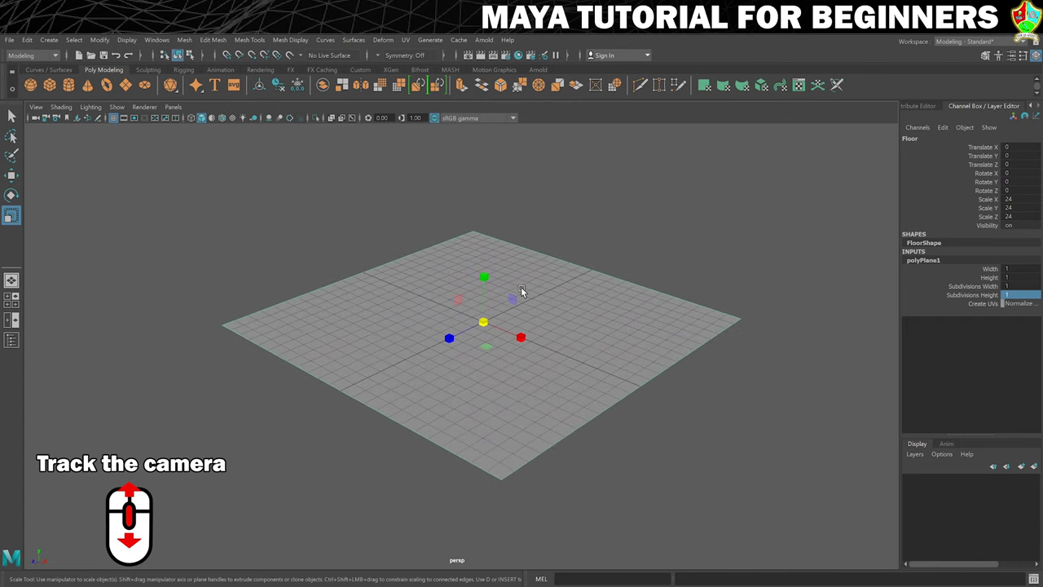
pyautogui.scroll(4, 522, 292)
pyautogui.scroll(-1, 522, 292)
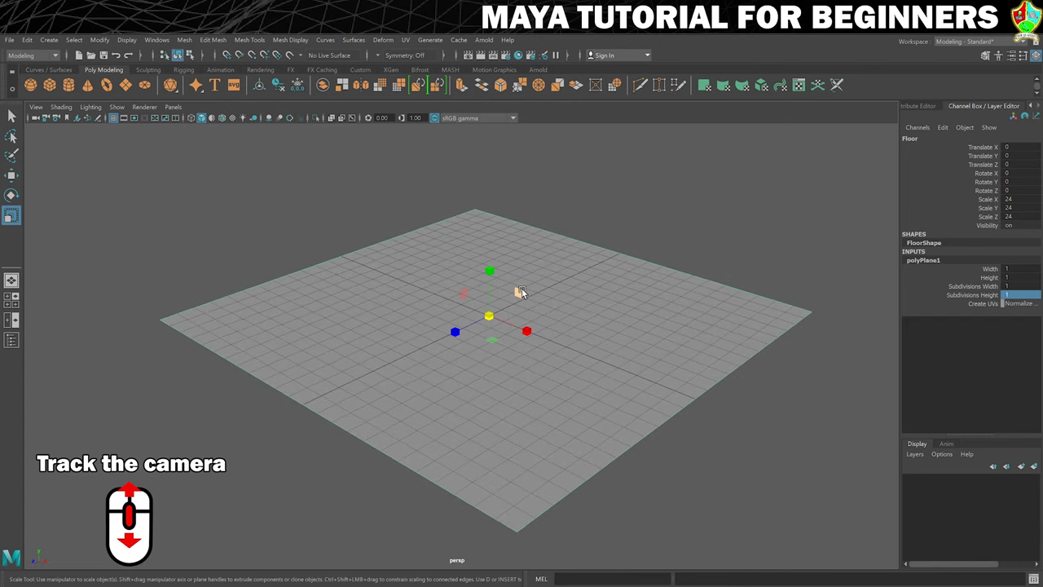
pyautogui.scroll(-3, 522, 291)
pyautogui.scroll(3, 522, 292)
pyautogui.scroll(-2, 521, 292)
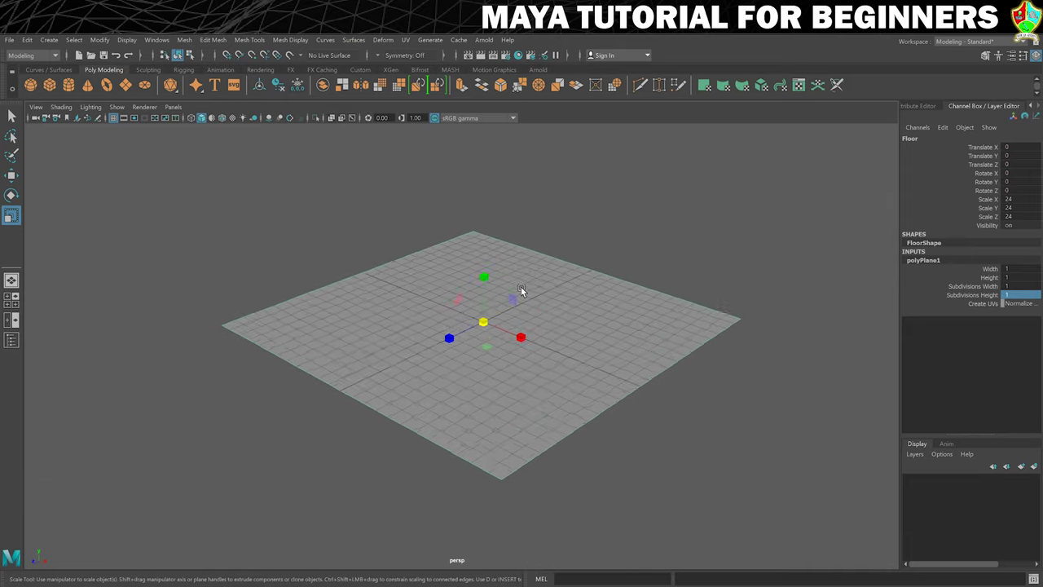
pyautogui.scroll(-4, 522, 291)
pyautogui.scroll(1, 351, 338)
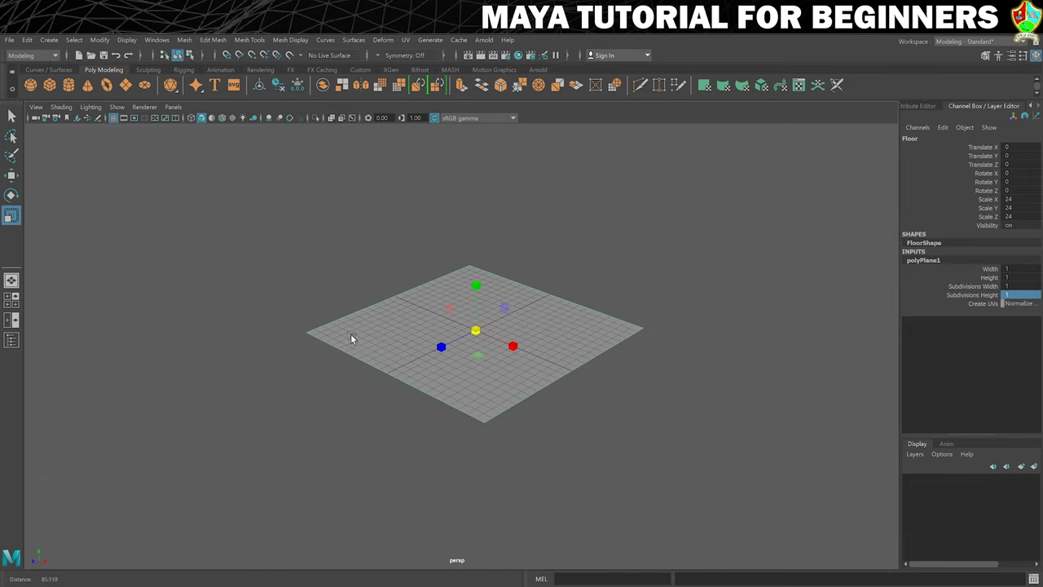
pyautogui.scroll(3, 585, 326)
pyautogui.scroll(-3, 283, 350)
pyautogui.scroll(3, 617, 324)
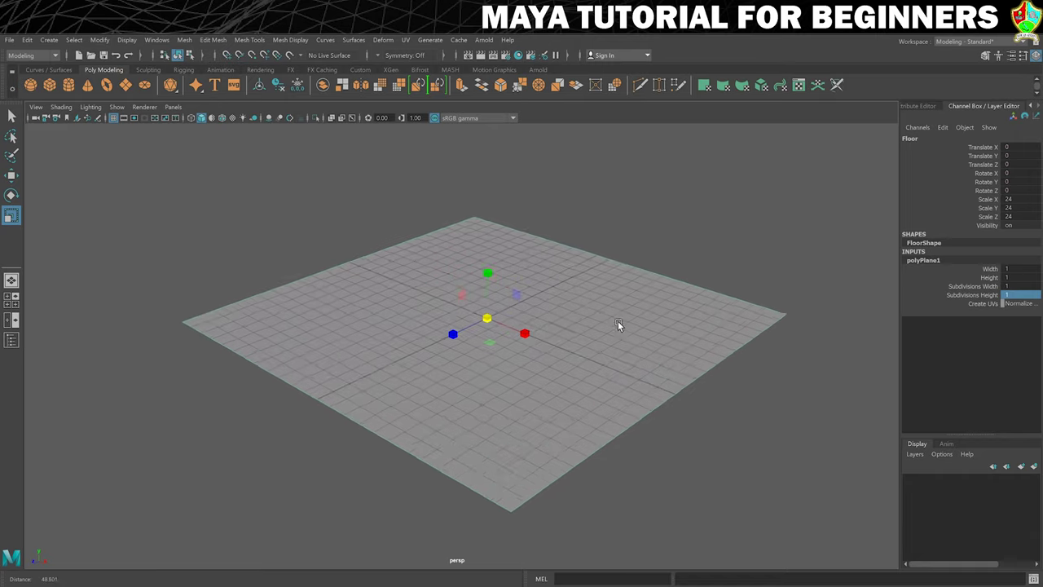
pyautogui.scroll(2, 644, 325)
pyautogui.scroll(-3, 407, 350)
pyautogui.scroll(1, 611, 266)
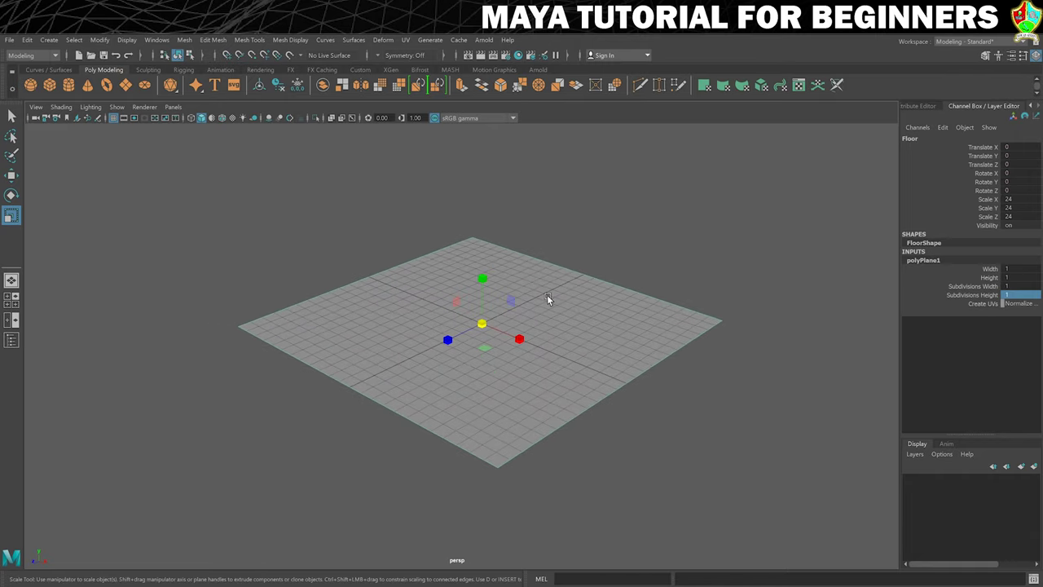
pyautogui.scroll(-5, 547, 294)
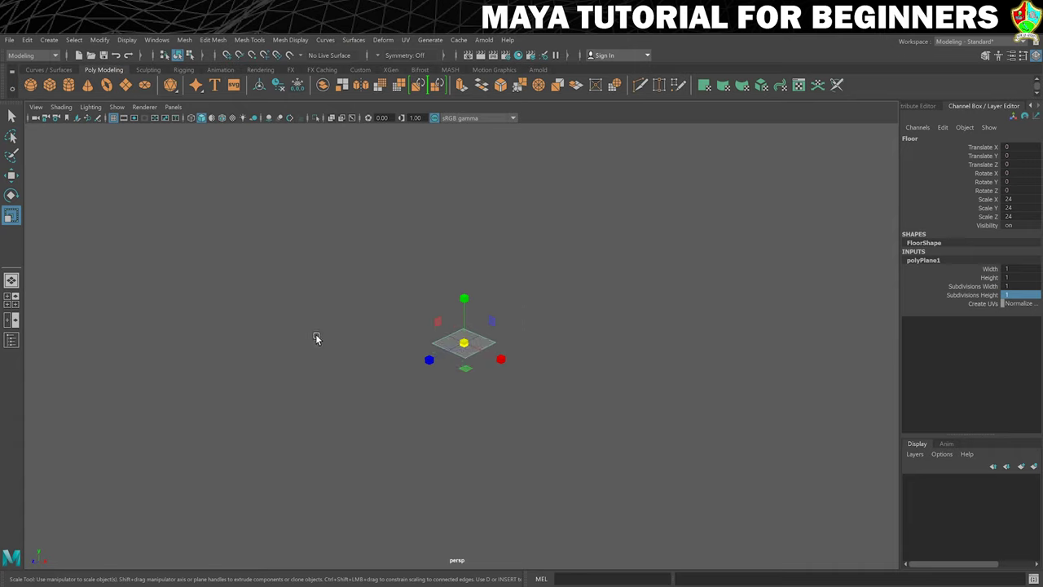
pyautogui.scroll(-3, 407, 330)
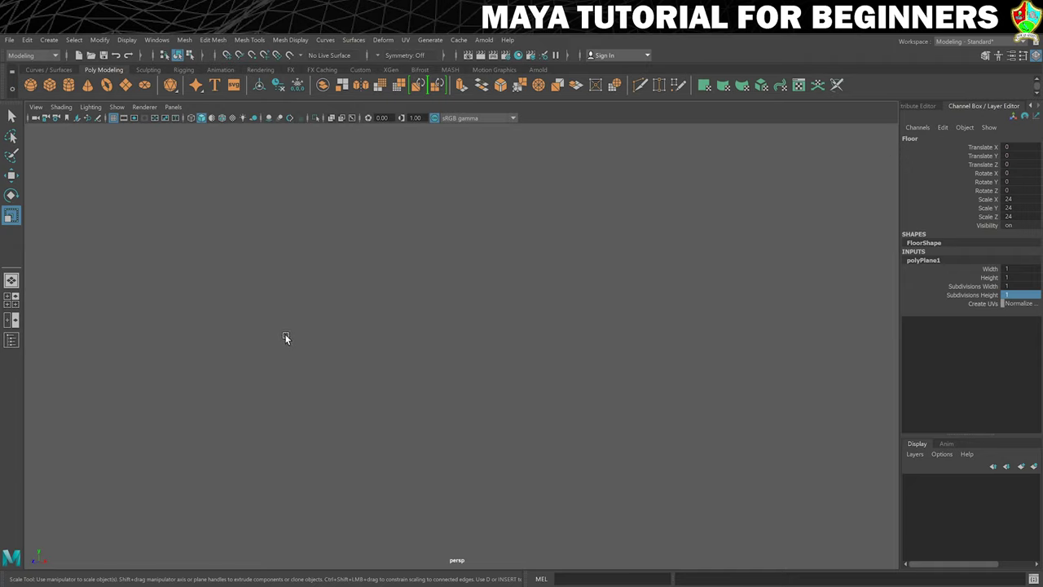
pyautogui.press('f')
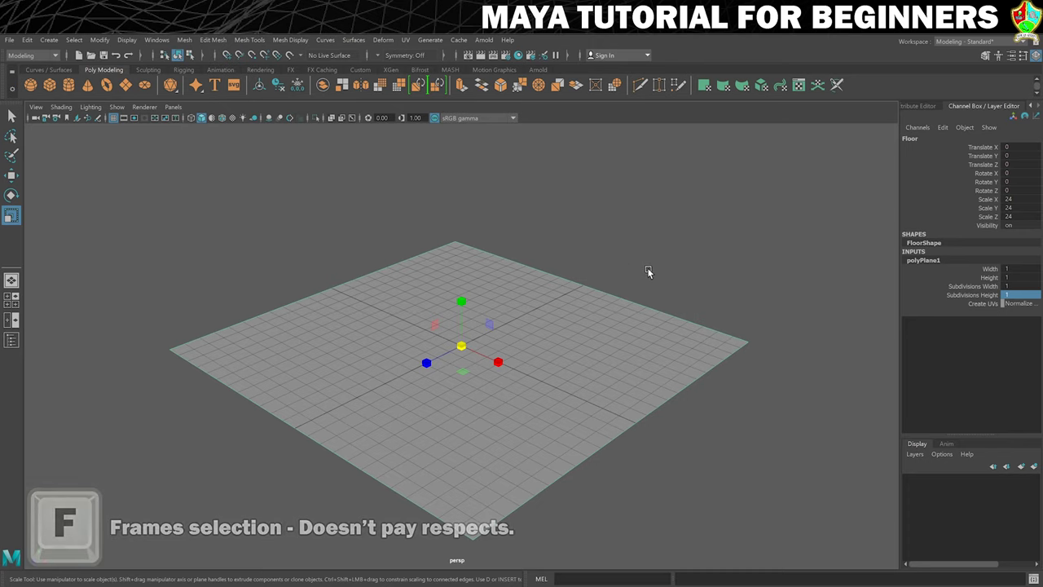
pyautogui.keyDown('alt'); pyautogui.moveTo(647, 272); pyautogui.dragTo(676, 254); pyautogui.keyUp('alt')
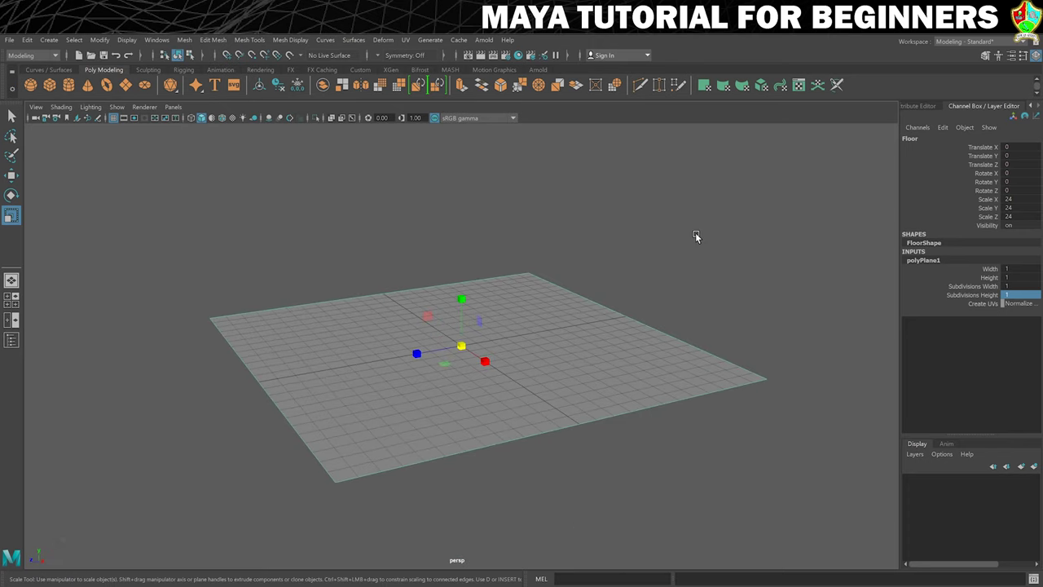
pyautogui.keyDown('alt'); pyautogui.moveTo(624, 274); pyautogui.dragTo(671, 256, button='middle'); pyautogui.keyUp('alt')
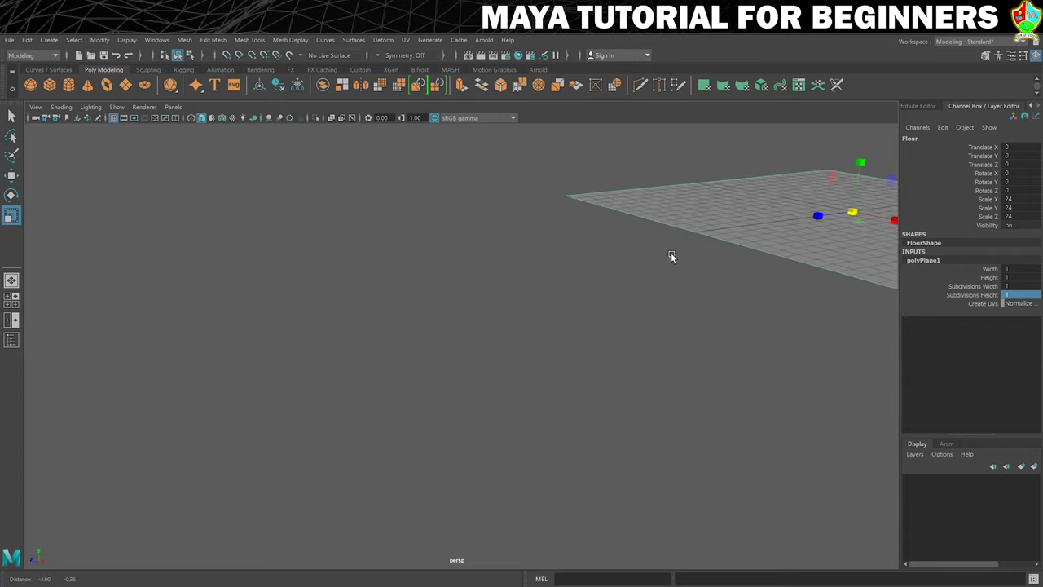
pyautogui.keyDown('alt'); pyautogui.moveTo(670, 256); pyautogui.dragTo(614, 269); pyautogui.keyUp('alt')
pyautogui.scroll(-10, 614, 270)
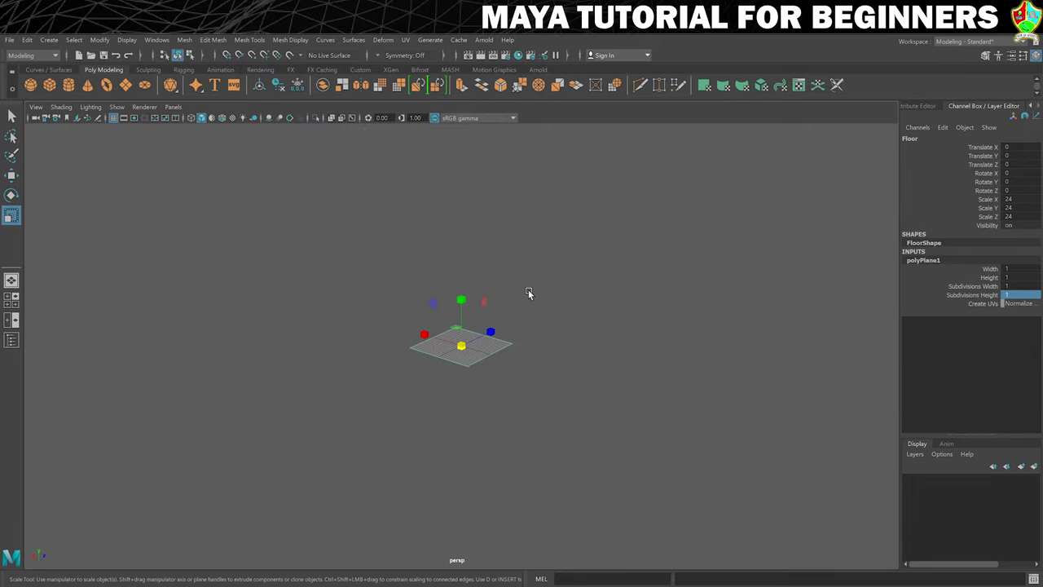
pyautogui.scroll(-6, 528, 293)
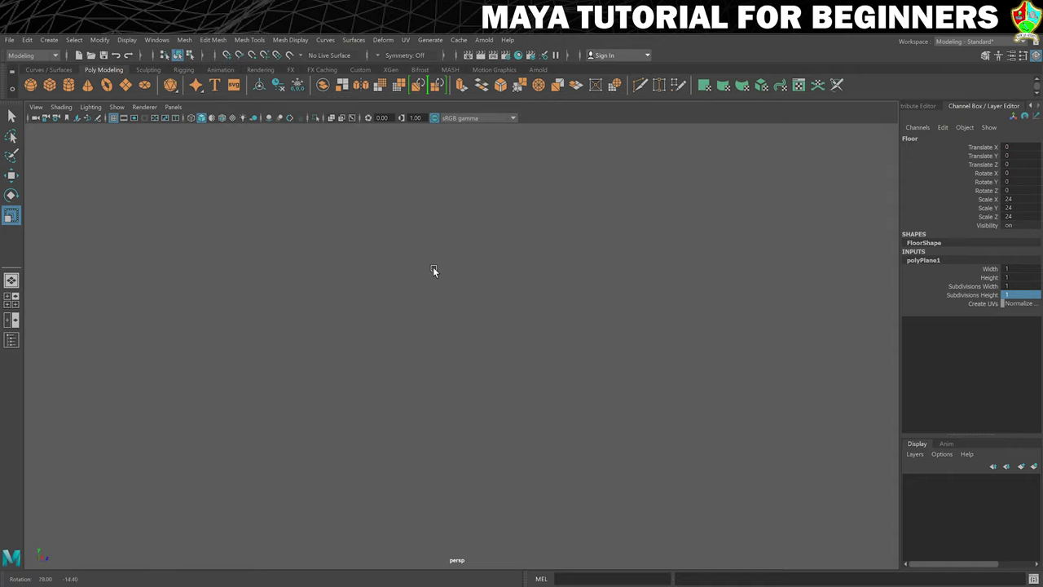
# Deselect the Floor plane, tumble to a tilted overhead view, then zoom out past the floor.
pyautogui.click(643, 323)
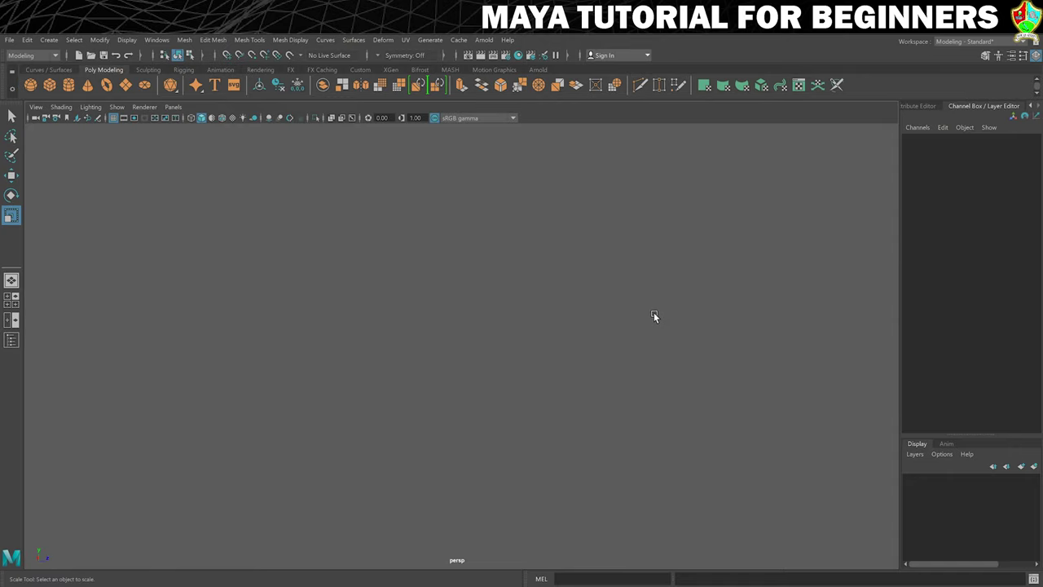
pyautogui.scroll(4, 653, 311)
pyautogui.keyDown('alt'); pyautogui.moveTo(535, 388); pyautogui.dragTo(547, 397); pyautogui.keyUp('alt')
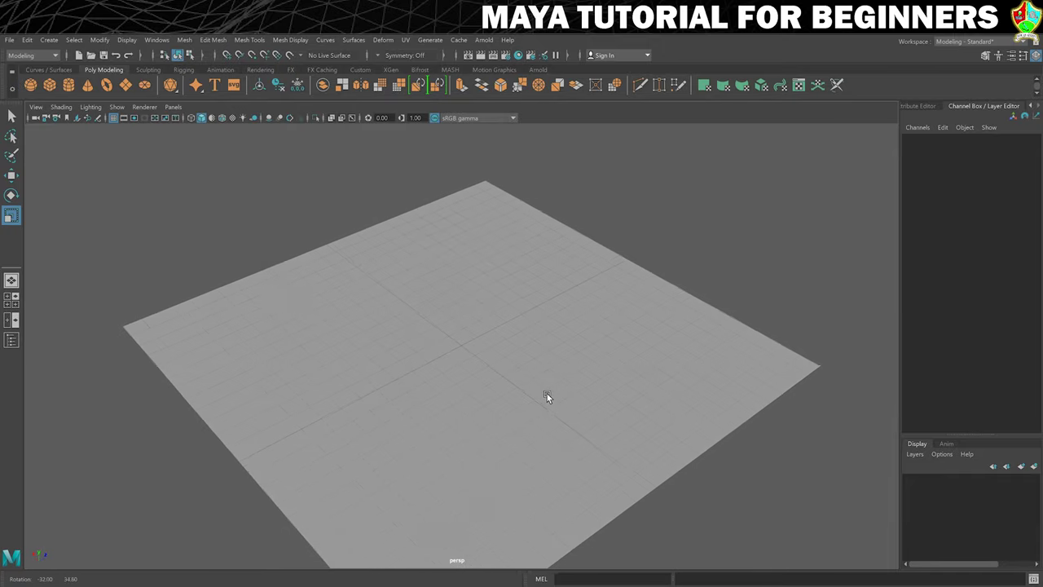
pyautogui.scroll(-5, 545, 383)
pyautogui.scroll(3, 535, 366)
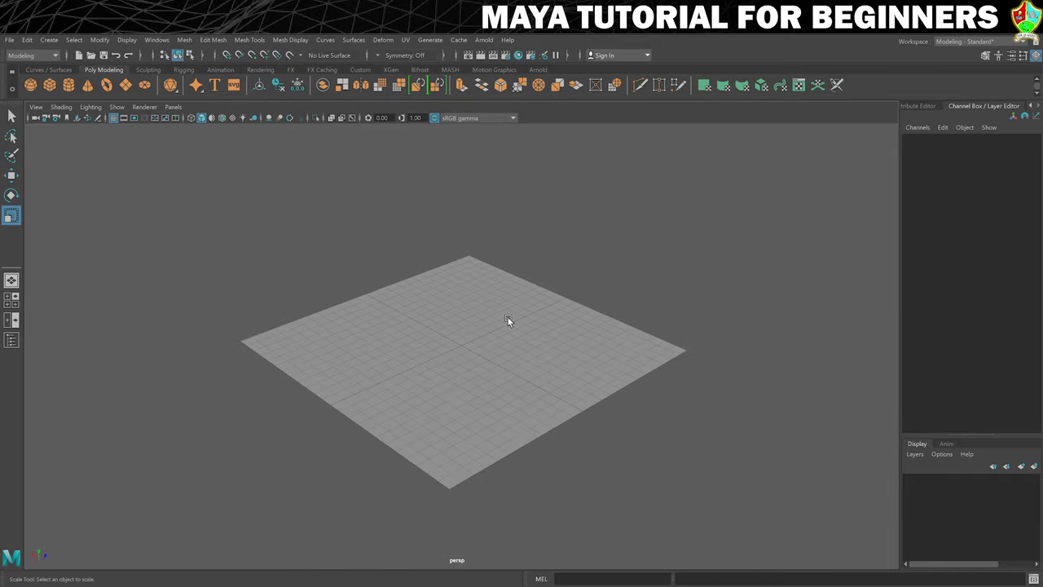
pyautogui.scroll(-10, 480, 311)
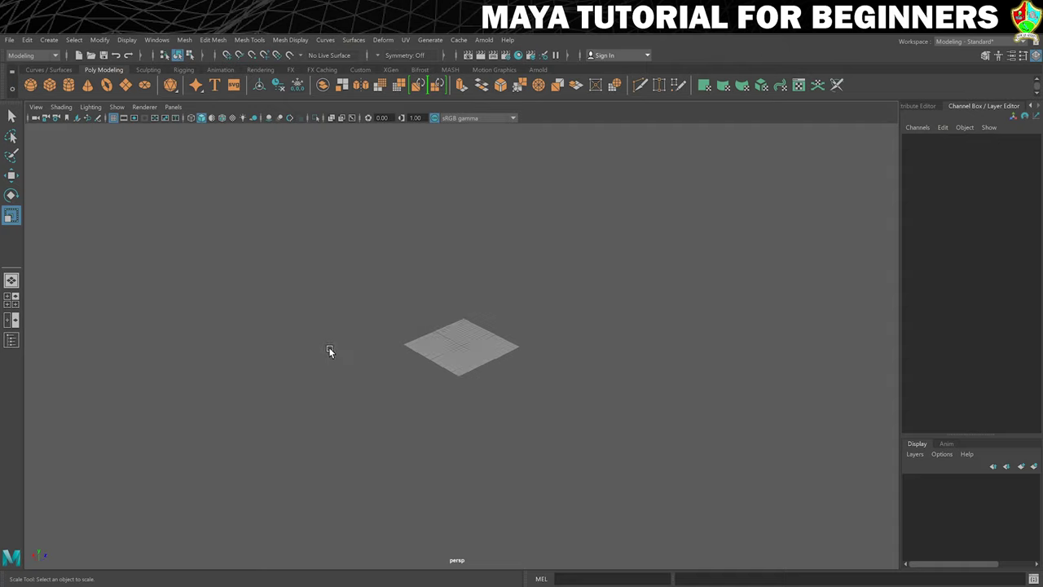
# Frame all scene objects with the A key so the whole floor plane returns to view.
pyautogui.press('a')
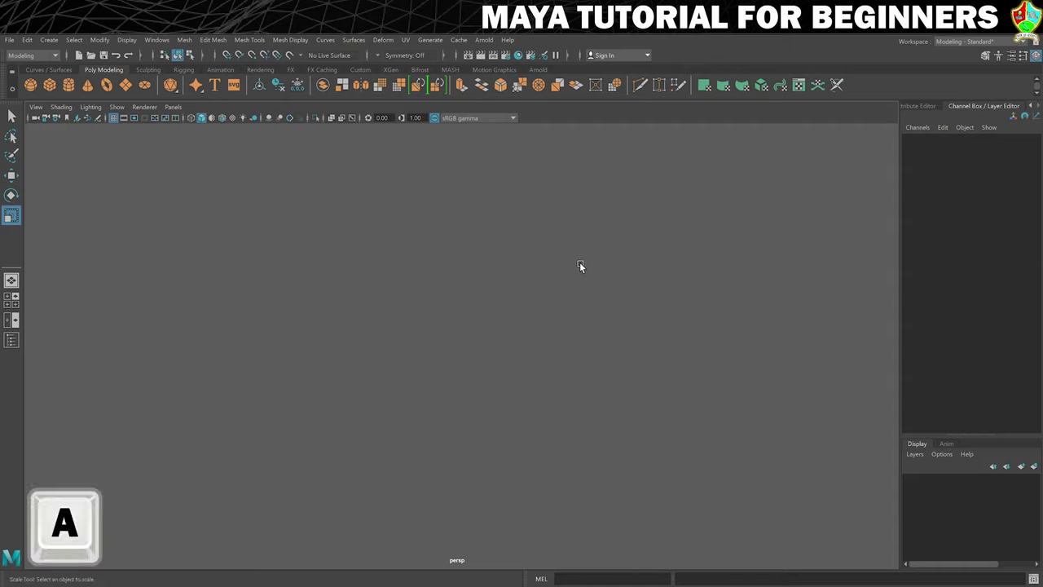